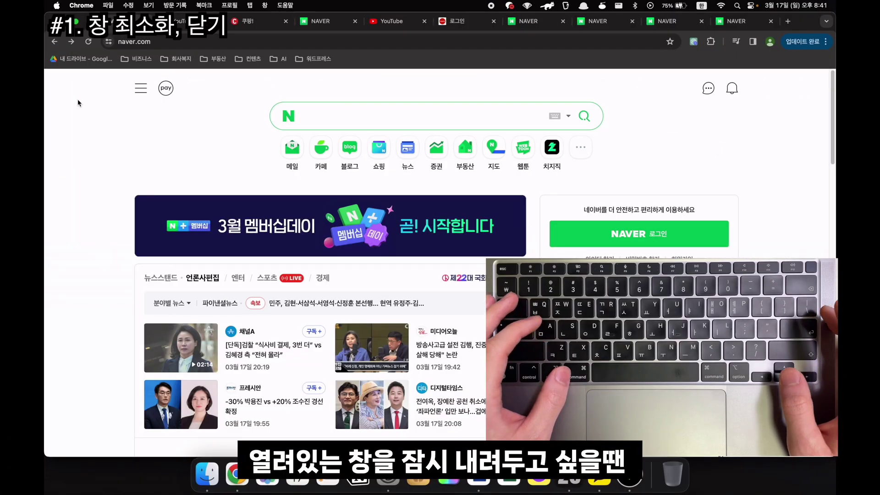
Minimize the Chrome window showing the Naver home page, and hide it once it has been restored
key(super+m)
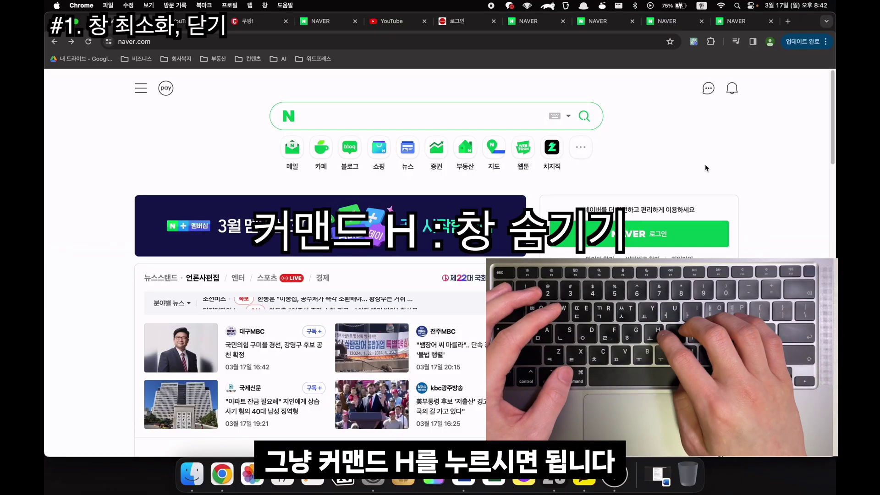
key(super+h)
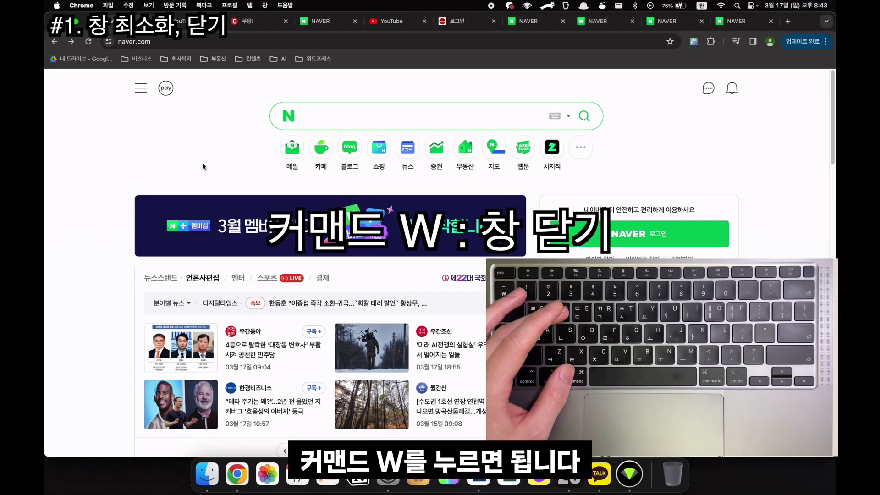
Close the current Naver tab and quit Chrome entirely
key(super+w)
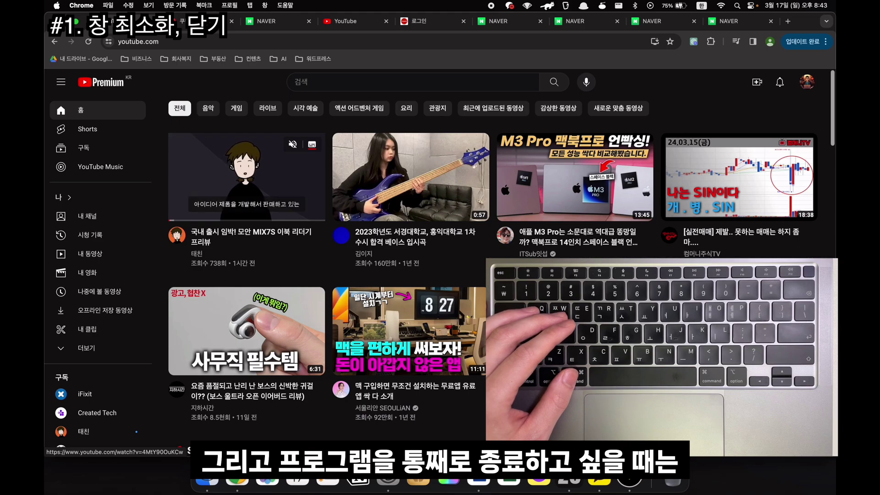
key(super+q)
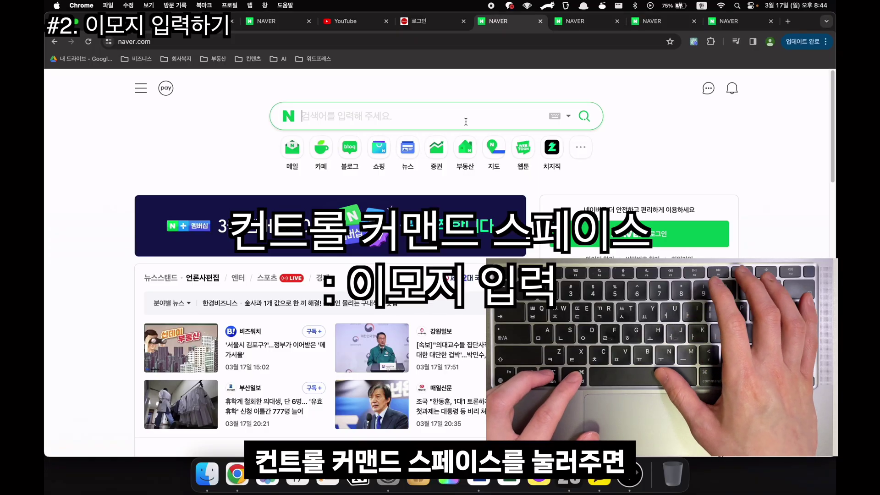
Open the emoji picker for the Naver search box
key(ctrl+super+space)
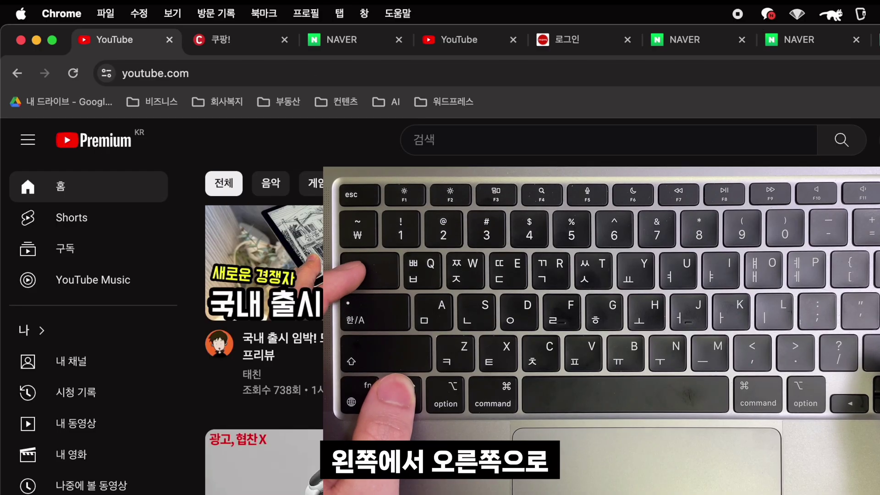
Cycle forward one at a time through the open Chrome tabs, starting from the first YouTube tab
key(ctrl+Tab)
key(ctrl+Tab)
key(ctrl+Tab)
key(ctrl+Tab)
key(ctrl+Tab)
key(ctrl+Tab)
key(ctrl+Tab)
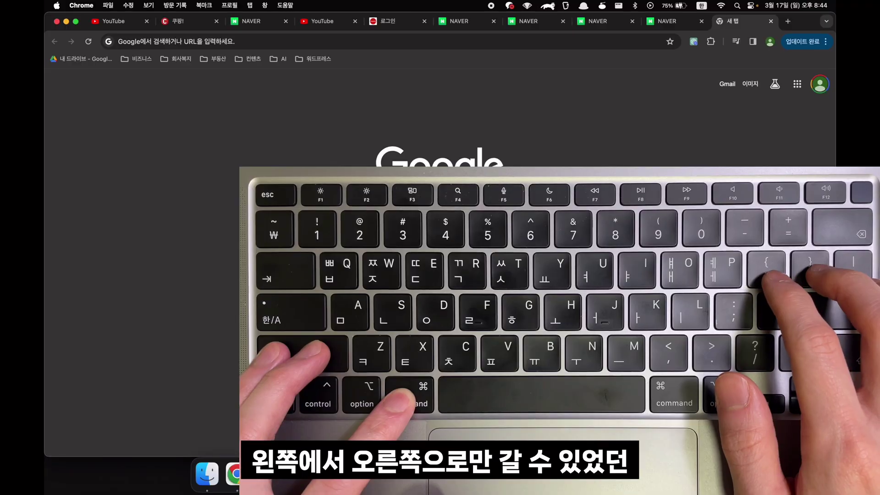
Switch through the open Chrome tabs one by one in both directions
key(super+shift+])
key(super+shift+])
key(super+shift+])
key(super+shift+])
key(super+shift+])
key(super+shift+])
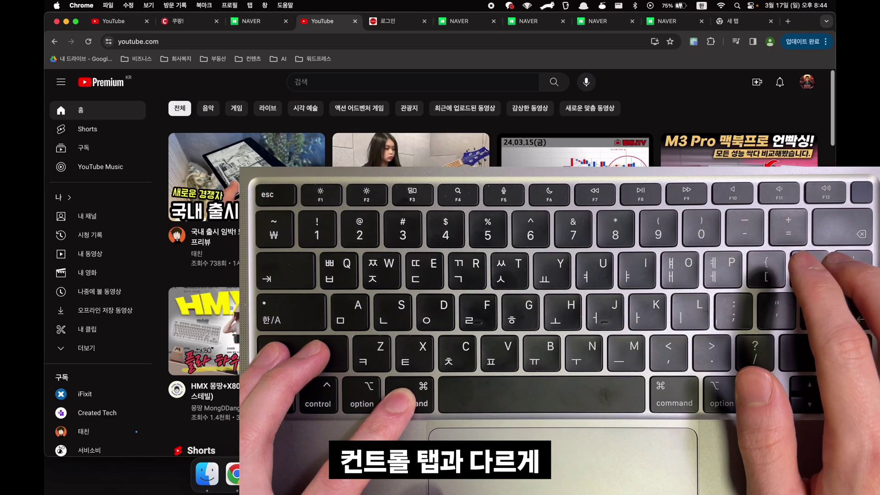
key(super+shift+[)
key(super+shift+[)
key(super+shift+[)
key(super+shift+[)
key(super+shift+[)
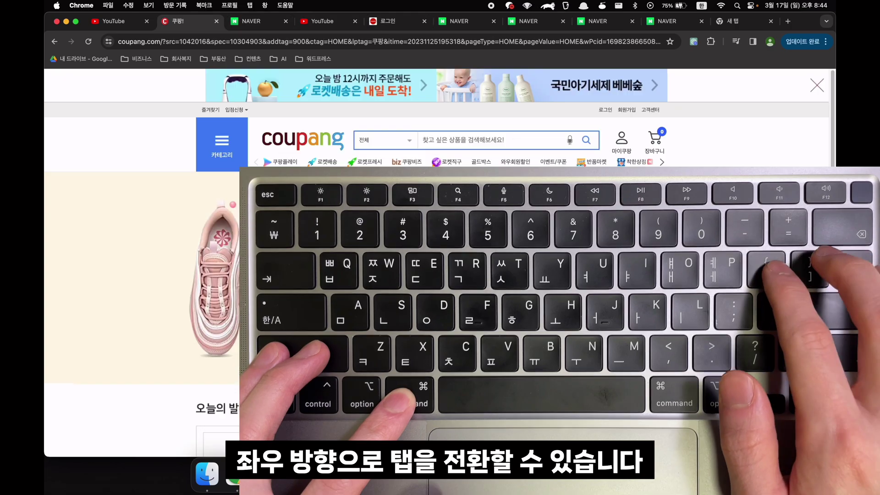
key(super+shift+])
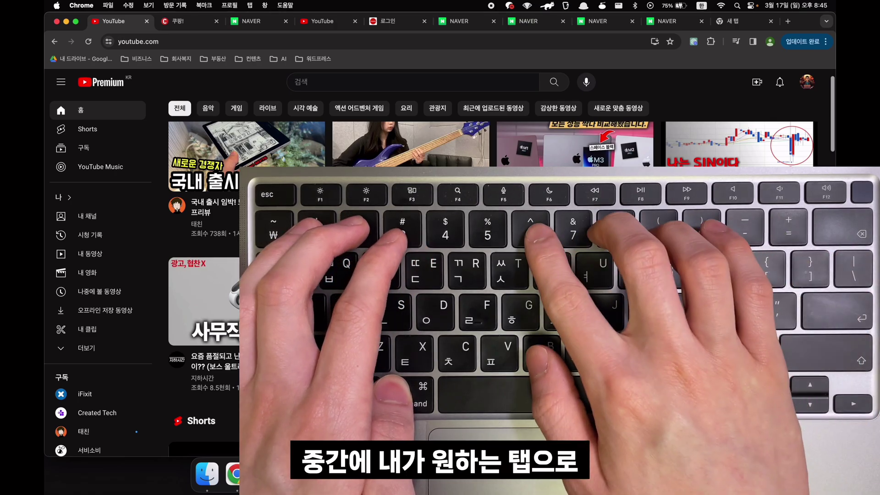
Jump directly between the third, last and second Chrome tabs, finishing on the third tab
key(super+3)
key(super+9)
key(super+3)
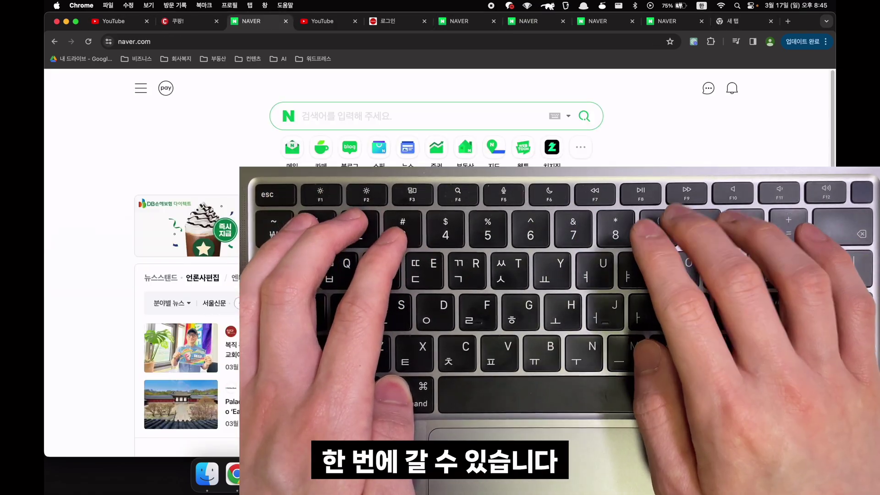
key(super+9)
key(super+2)
key(super+3)
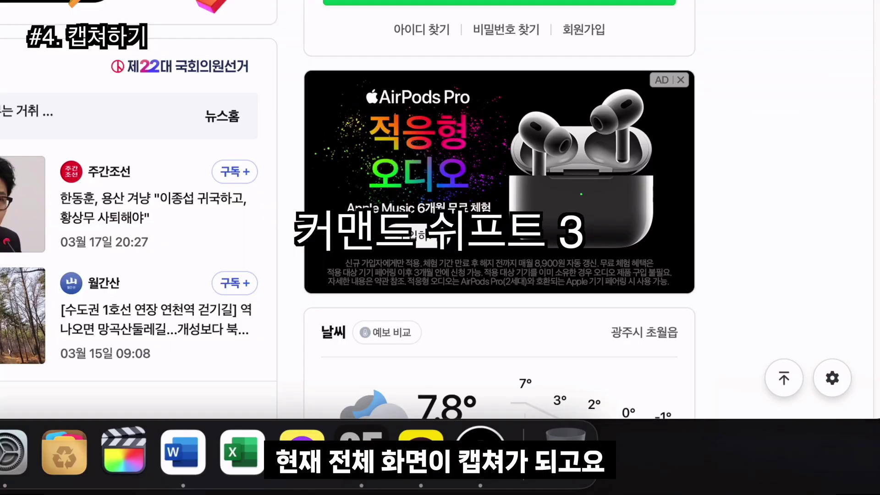
Capture the full screen, and save a separate capture of the area around Naver's search box and service icons
key(super+shift+3)
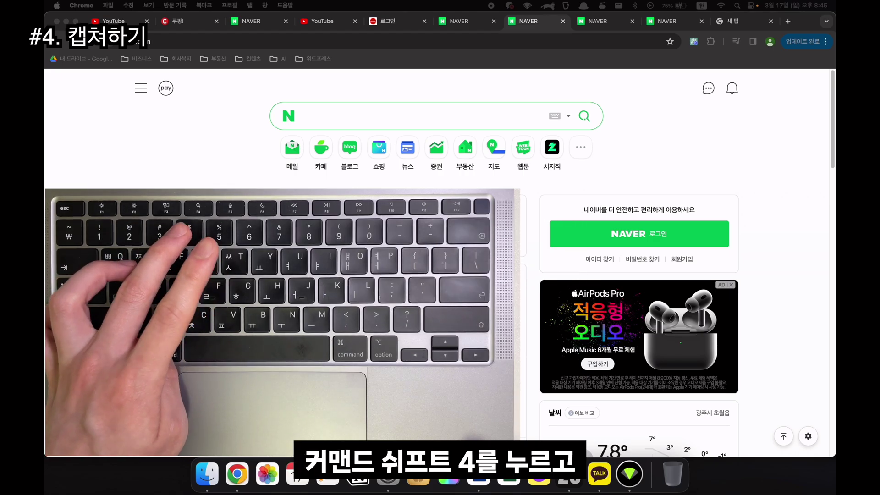
key(super+shift+4)
drag(259, 103, 652, 211)
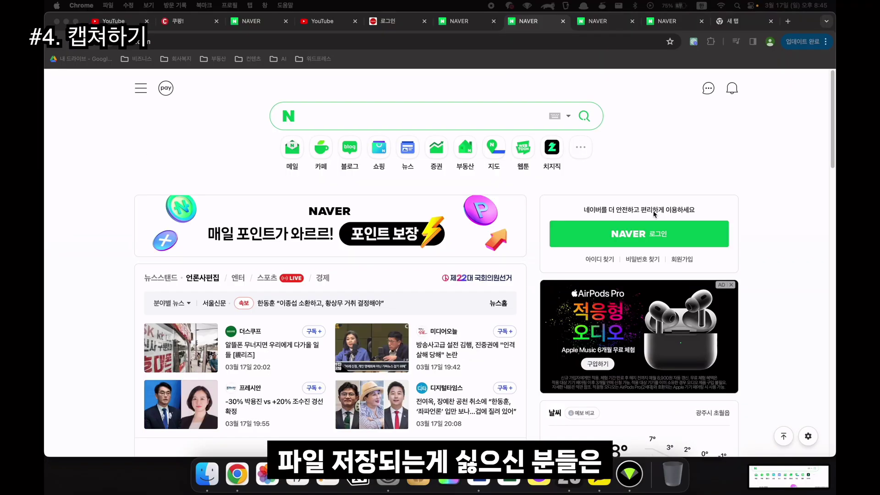
Copy a screenshot of the area from Naver's search box down to the banner to the clipboard, without saving a file
key(ctrl+super+shift+4)
drag(272, 118, 582, 232)
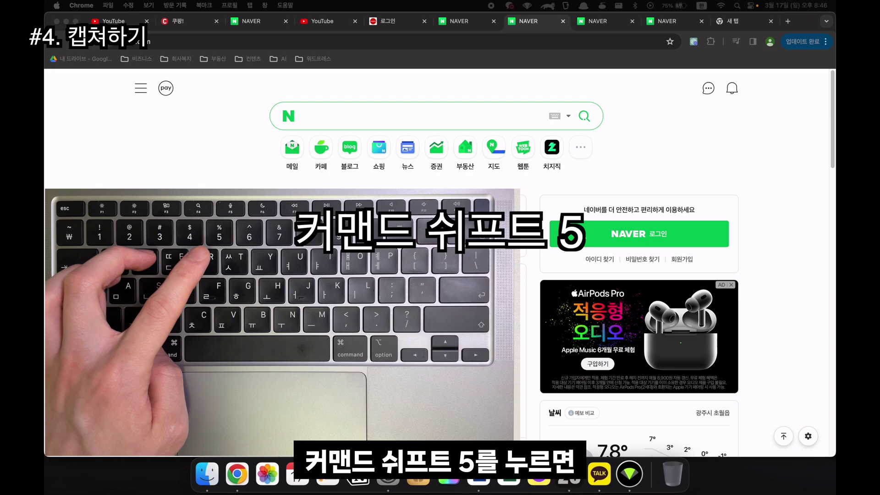
Open the macOS screenshot controls and capture the selected portion of the Naver page with the destination set to 미리보기 (Preview)
key(super+shift+5)
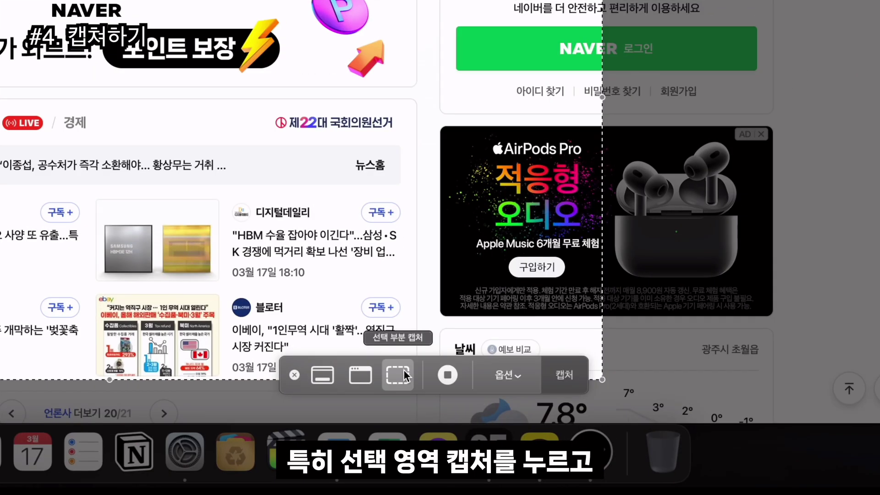
click(508, 376)
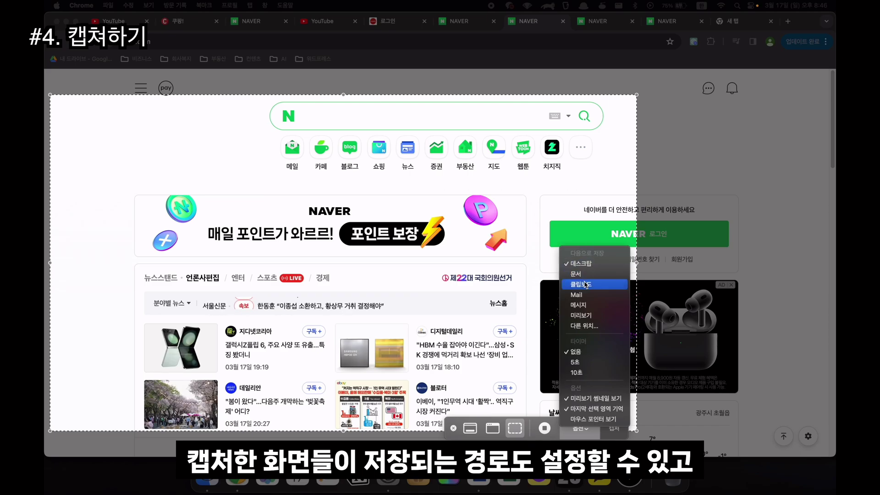
click(581, 315)
key(Return)
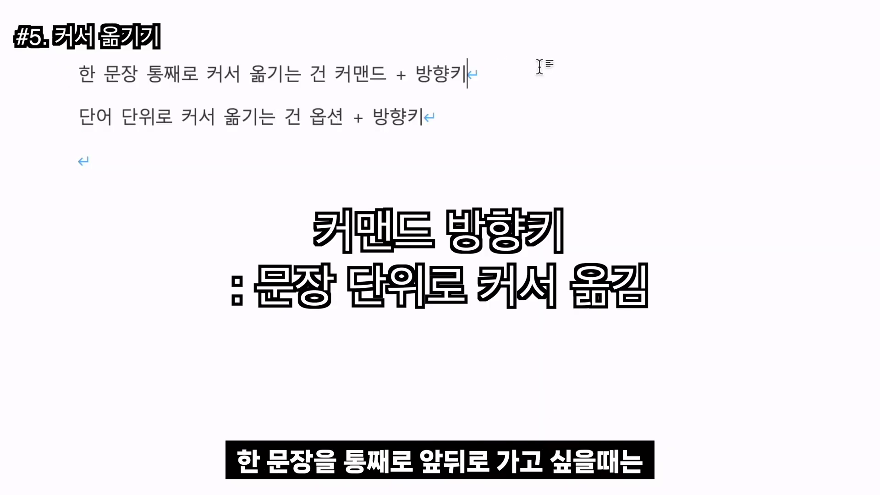
In the Word document, move the text cursor to the start of the first sentence and back to its end
key(super+Left)
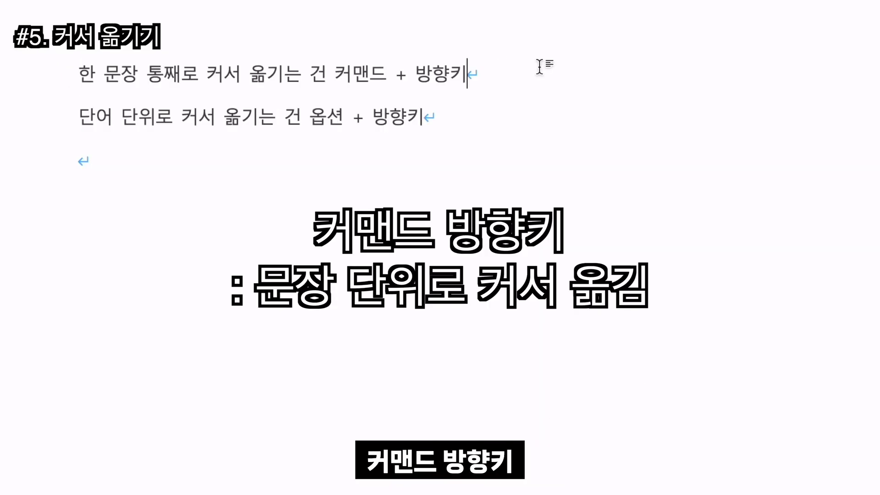
key(super+Left)
key(super+Right)
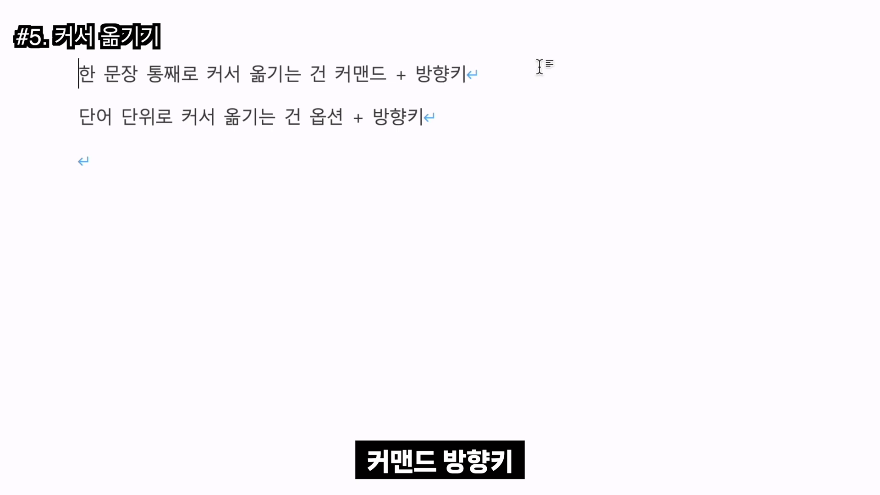
key(super+Right)
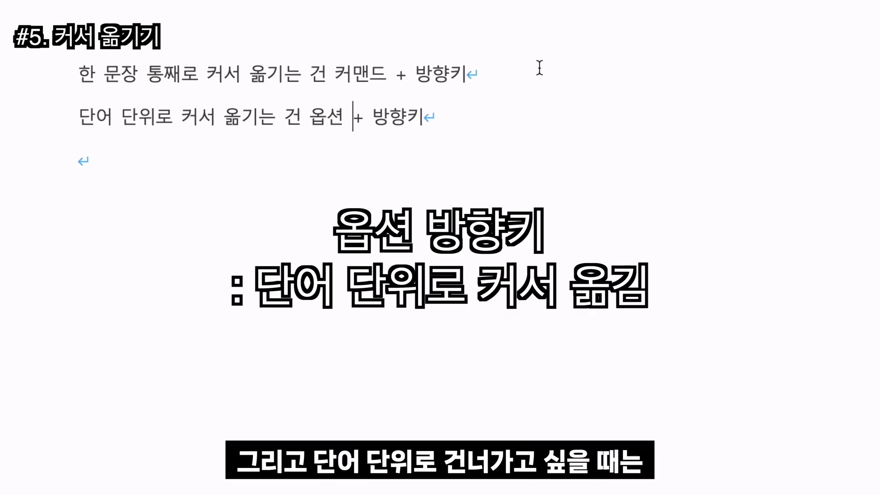
Move the text cursor backward and forward one word at a time within the second sentence
key(alt+Left)
key(alt+Left)
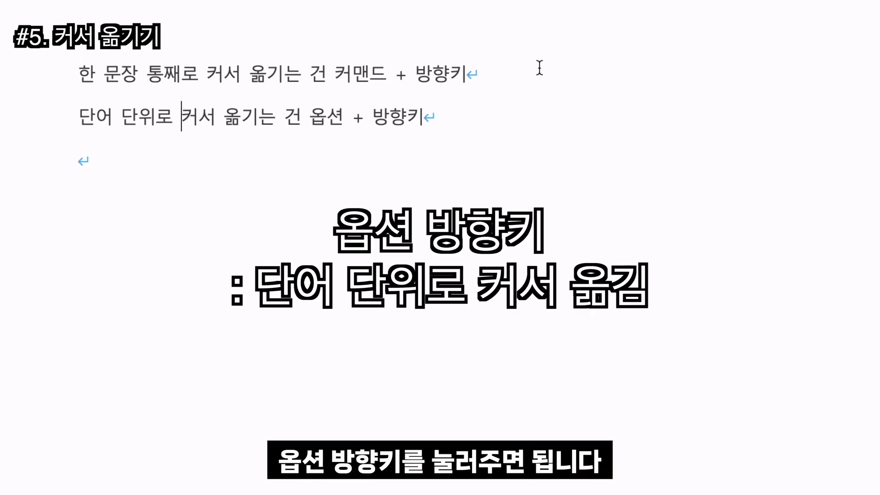
key(alt+Right)
key(alt+Right)
key(alt+Right)
key(alt+Right)
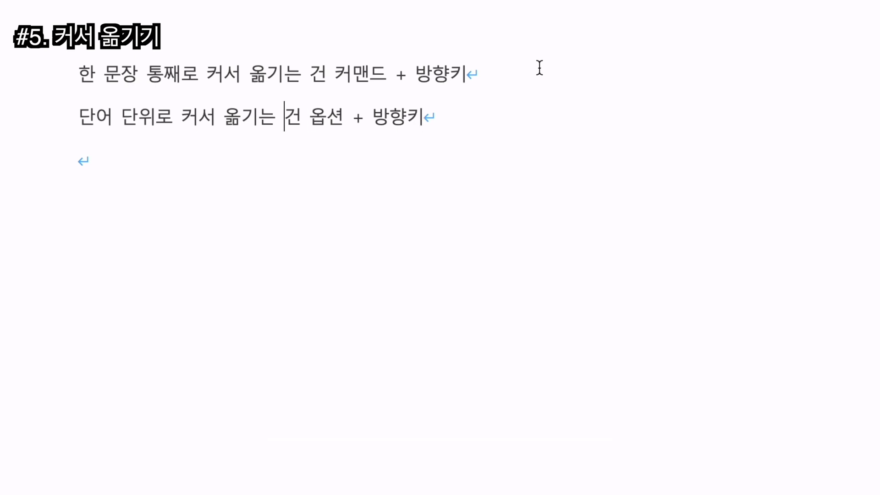
key(alt+Left)
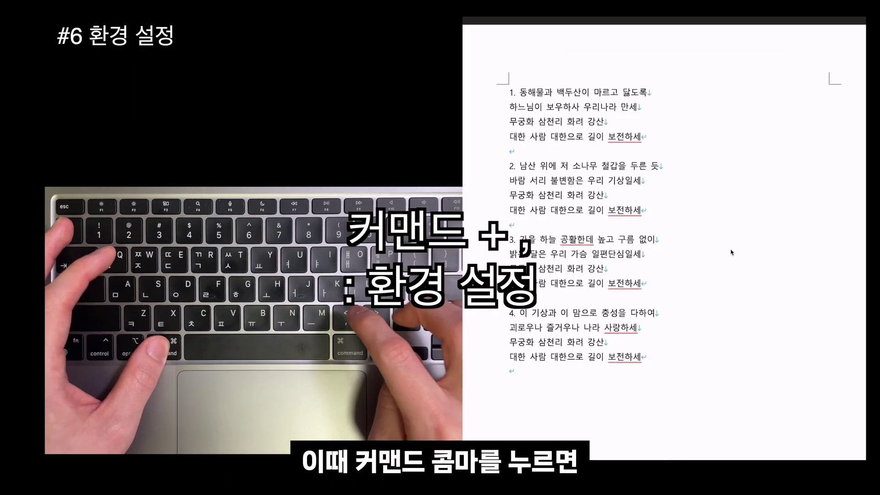
Open the preferences of Word, and switch to Chrome to open its settings as well
key(super+comma)
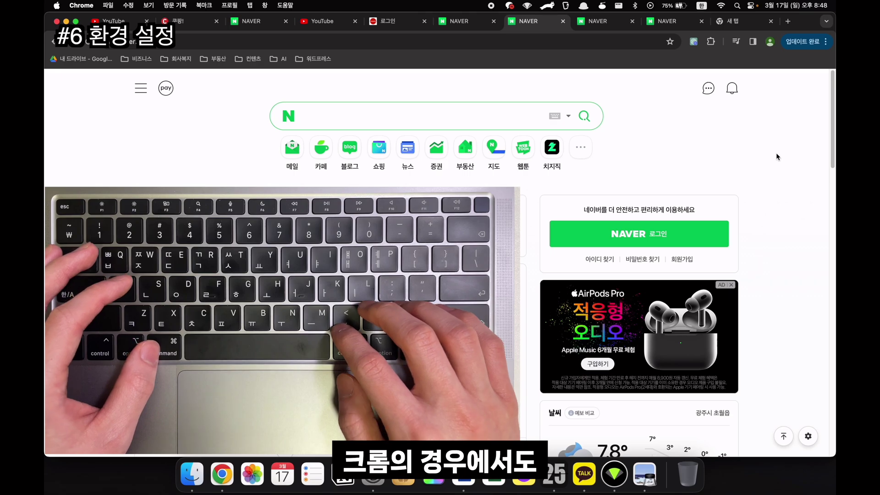
key(super+comma)
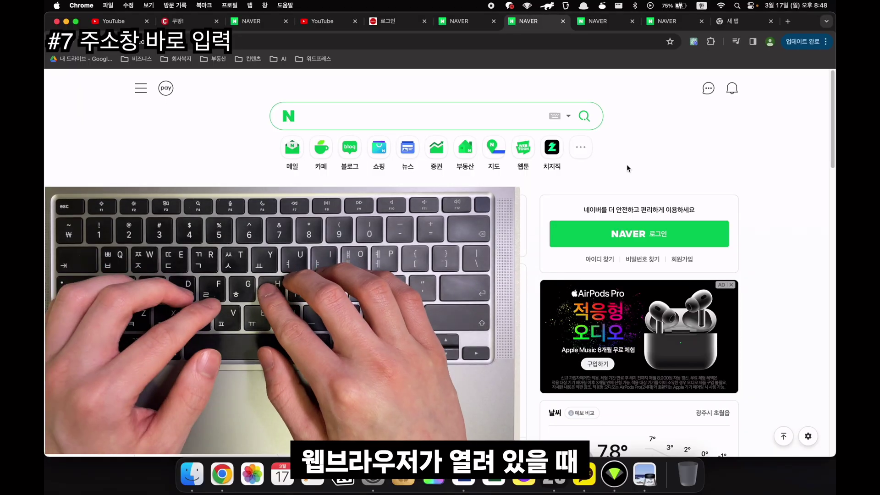
Replace the current page's web address in Chrome with the text "리뷰"
key(super+l)
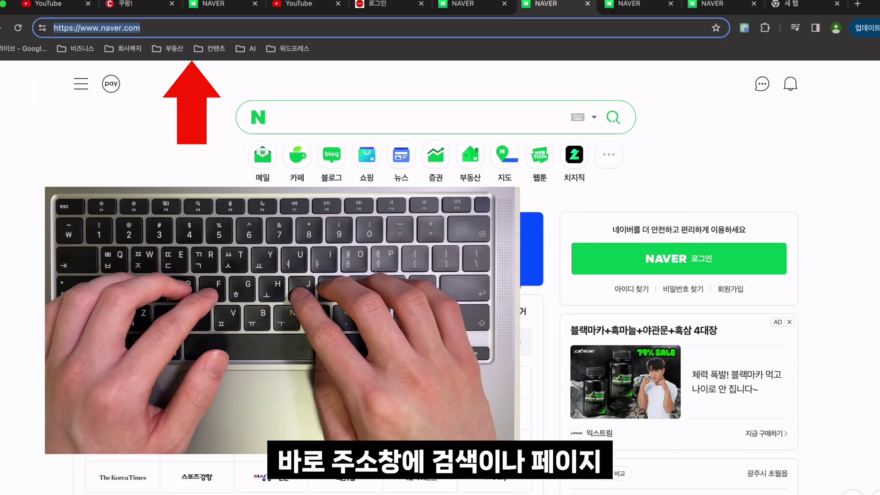
text(리뷰)
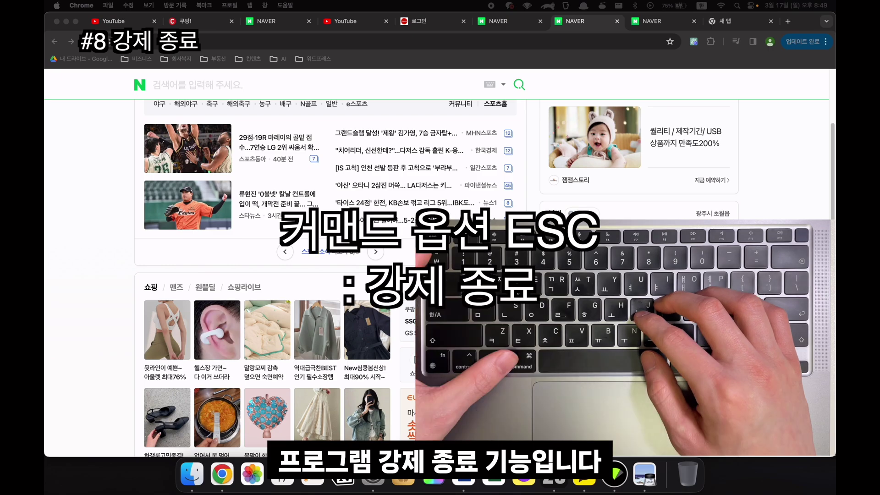
Open the macOS force-quit window for the running applications
key(super+alt+Escape)
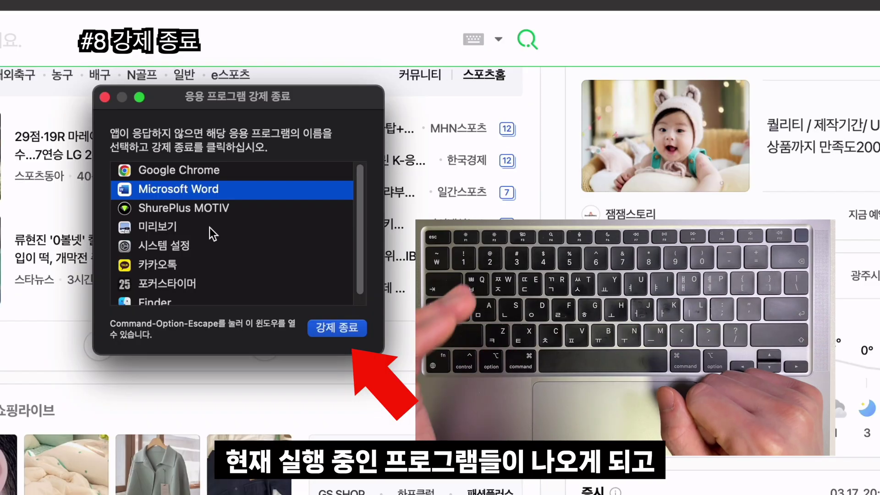